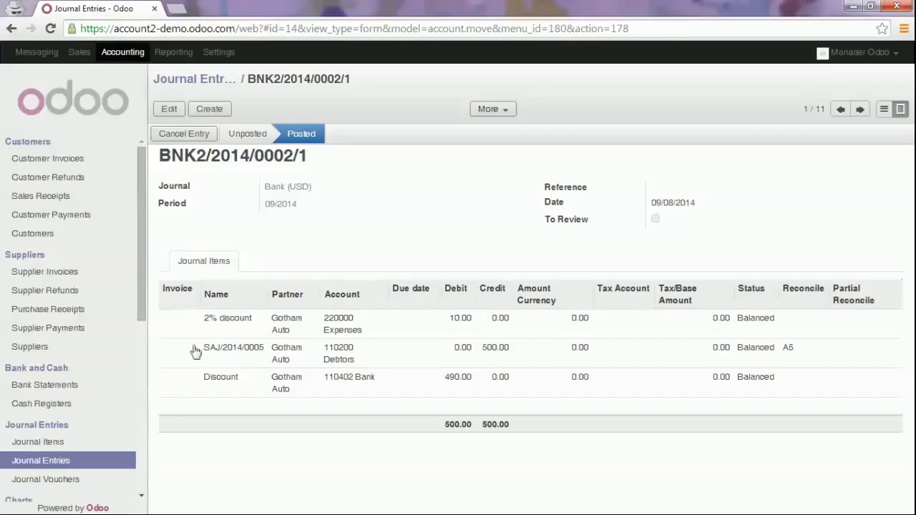
Duplicate the existing Purchase Tax 15.00% record in the tax configuration
{"action": "scroll", "coordinate": [146, 352], "scroll_direction": "down", "scroll_amount": 1}
{"action": "scroll", "coordinate": [145, 353], "scroll_direction": "down", "scroll_amount": 5}
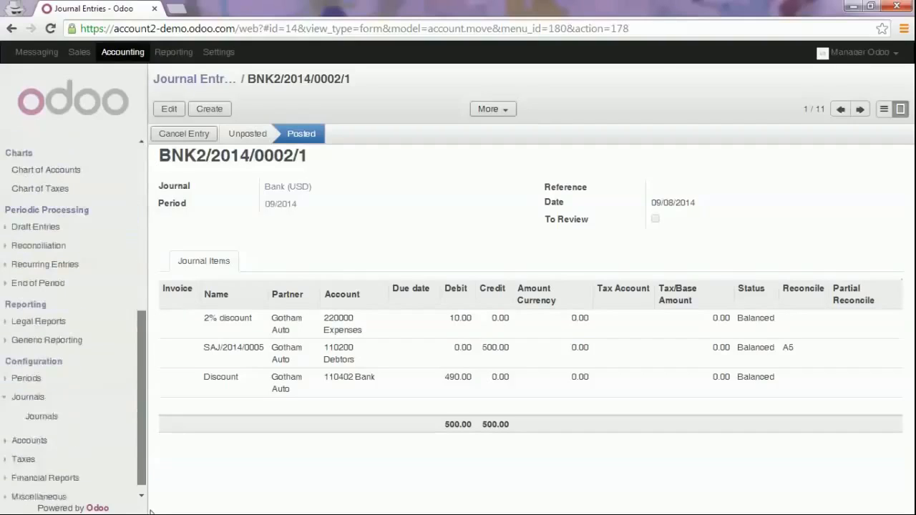
{"action": "left_click", "coordinate": [24, 449]}
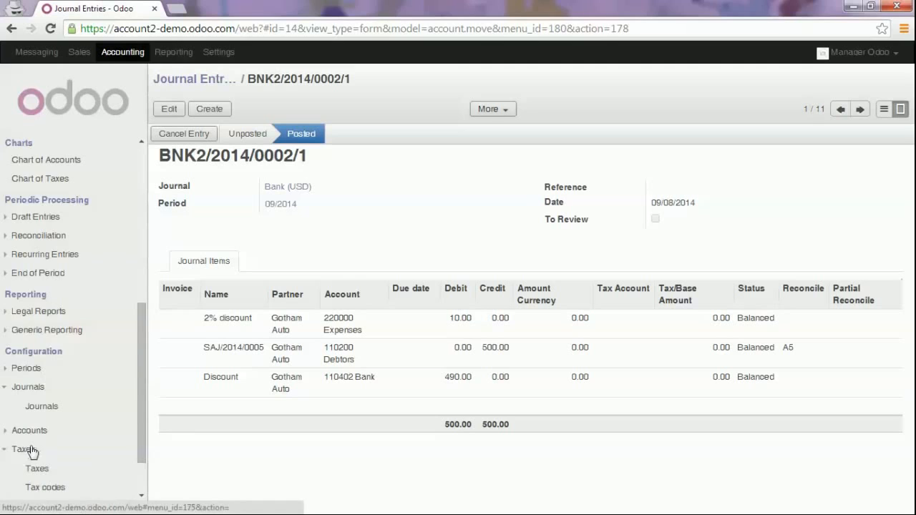
{"action": "scroll", "coordinate": [57, 429], "scroll_direction": "down", "scroll_amount": 2}
{"action": "left_click", "coordinate": [37, 406]}
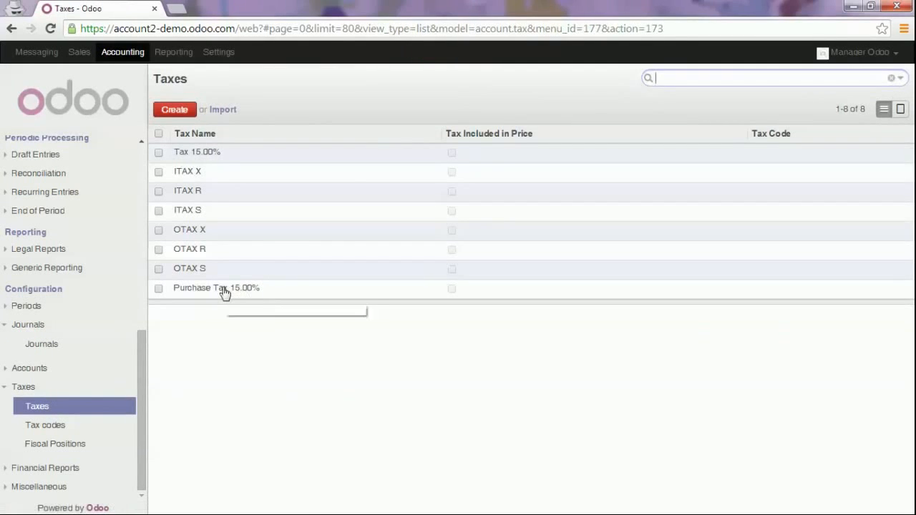
{"action": "left_click", "coordinate": [225, 290]}
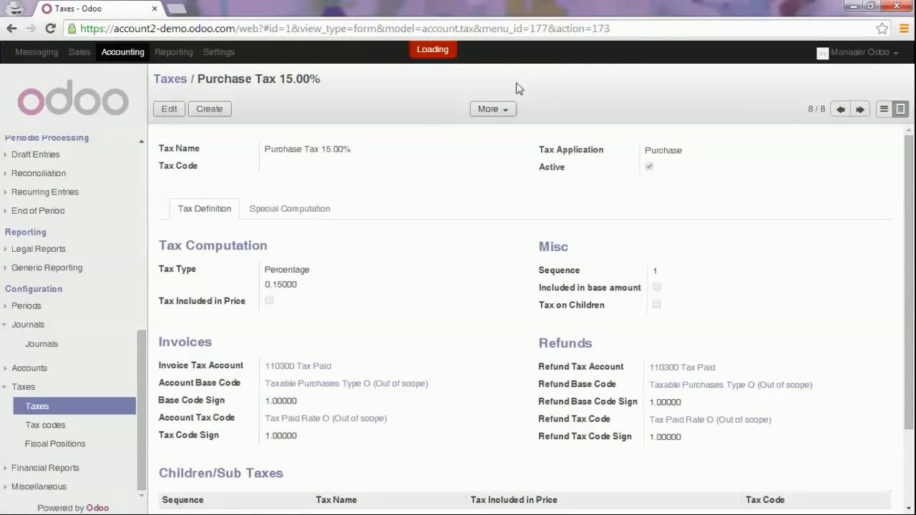
{"action": "left_click", "coordinate": [489, 108]}
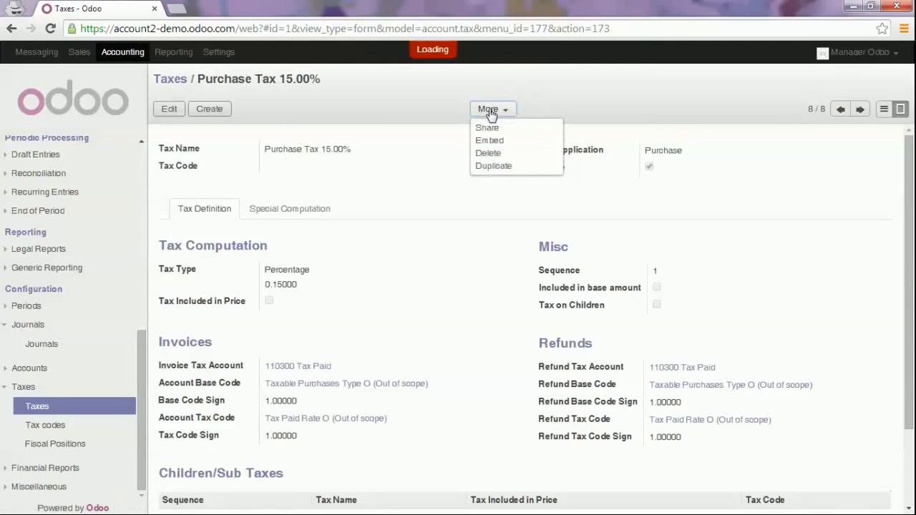
{"action": "left_click", "coordinate": [488, 166]}
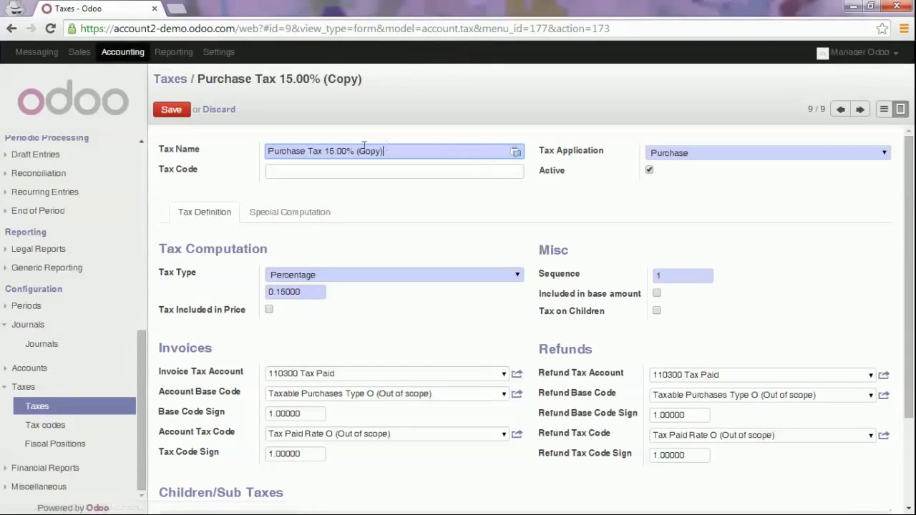
Name the duplicated tax "Purchase Tax 15.00% incl. VAT", mark it as included in price, and save it
{"action": "left_click_drag", "start_coordinate": [356, 151], "coordinate": [431, 146]}
{"action": "type", "text": "incl. VAT"}
{"action": "left_click", "coordinate": [269, 310]}
{"action": "left_click", "coordinate": [170, 110]}
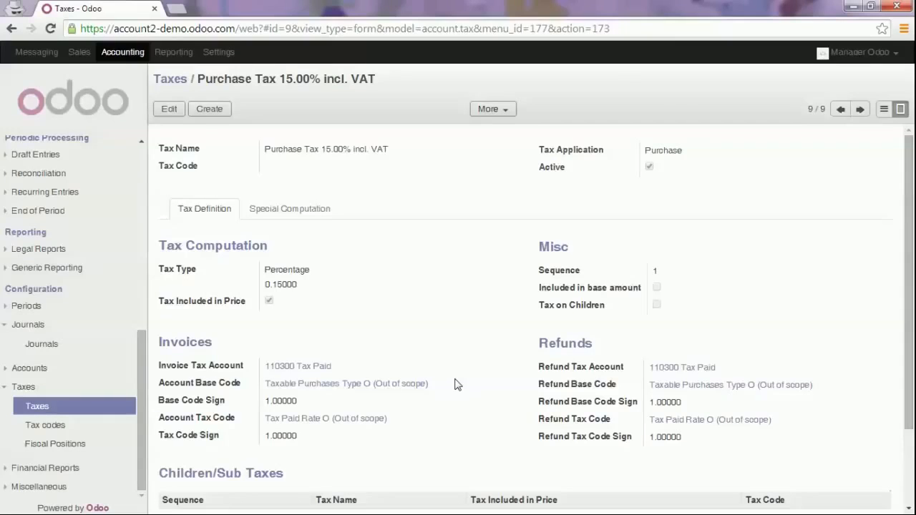
Rename the duplicated tax to "Banking Fees with VAT" and save it
{"action": "left_click", "coordinate": [169, 108]}
{"action": "left_click_drag", "start_coordinate": [322, 152], "coordinate": [236, 157]}
{"action": "key", "text": "Delete"}
{"action": "key", "text": "Delete"}
{"action": "key", "text": "Delete"}
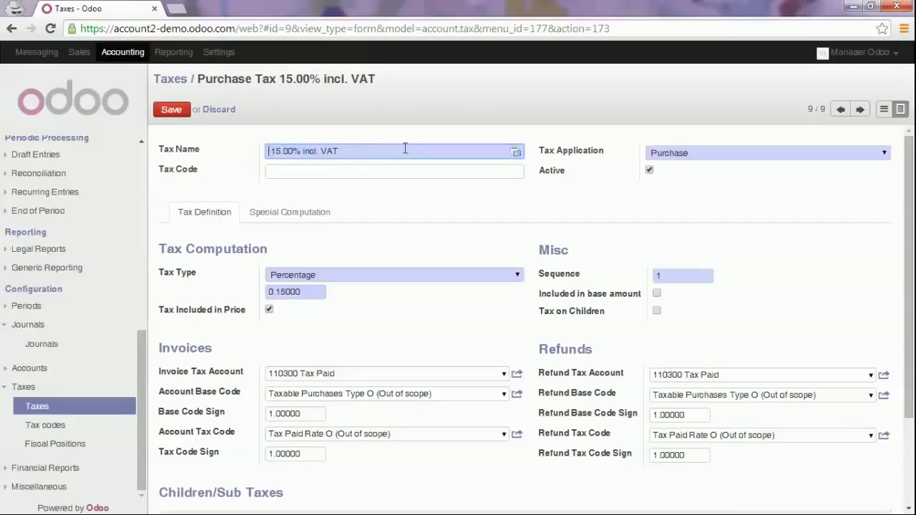
{"action": "type", "text": "Banking "}
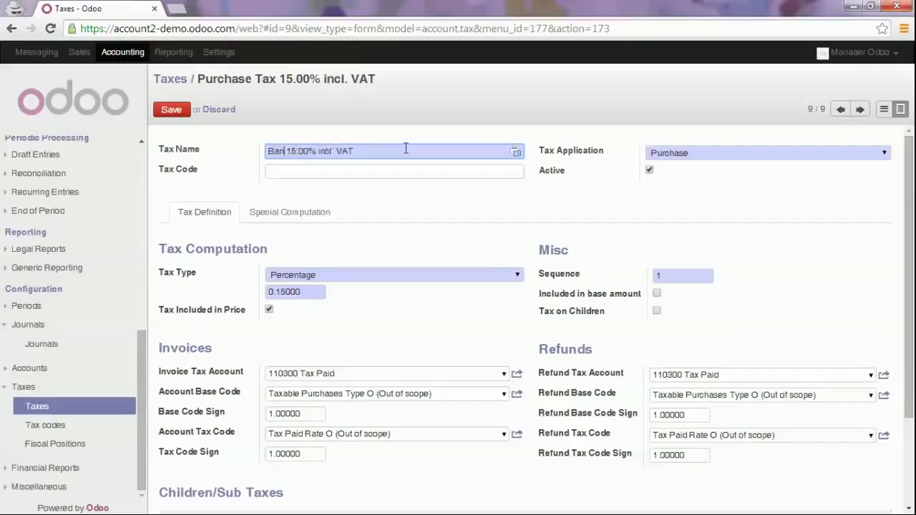
{"action": "type", "text": "Fees"}
{"action": "key", "text": "ctrl+shift+Right"}
{"action": "key", "text": "ctrl+shift+Right"}
{"action": "key", "text": "Delete"}
{"action": "type", "text": "with"}
{"action": "left_click", "coordinate": [173, 112]}
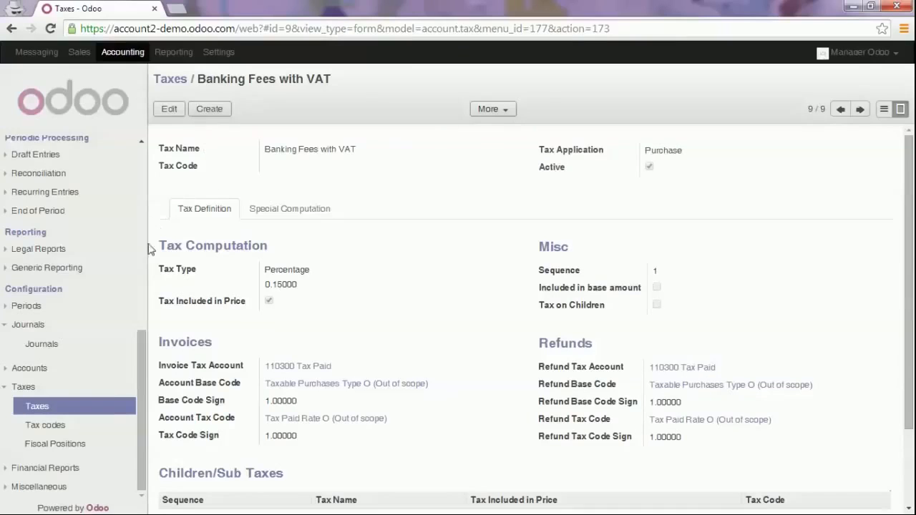
Create a new statement operation template with the button label "Banking fees with VAT"
{"action": "left_click", "coordinate": [60, 490]}
{"action": "scroll", "coordinate": [107, 346], "scroll_direction": "down", "scroll_amount": 2}
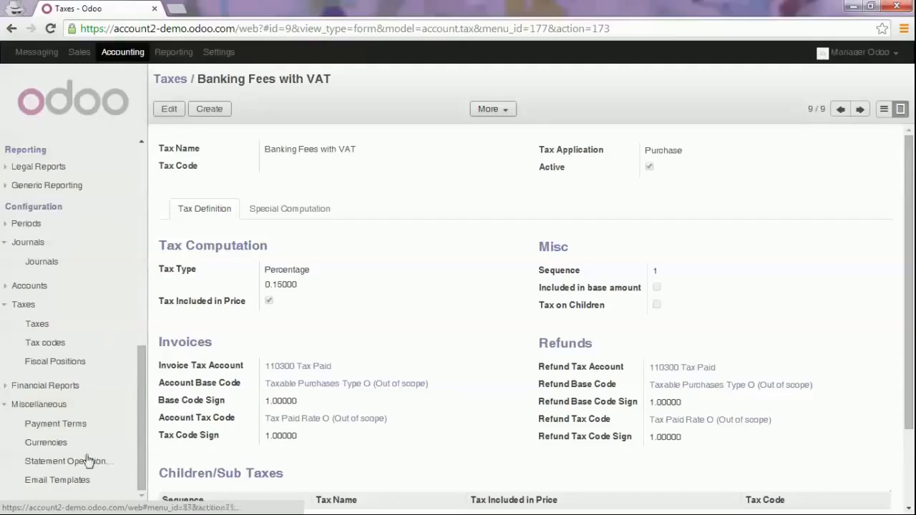
{"action": "left_click", "coordinate": [118, 463]}
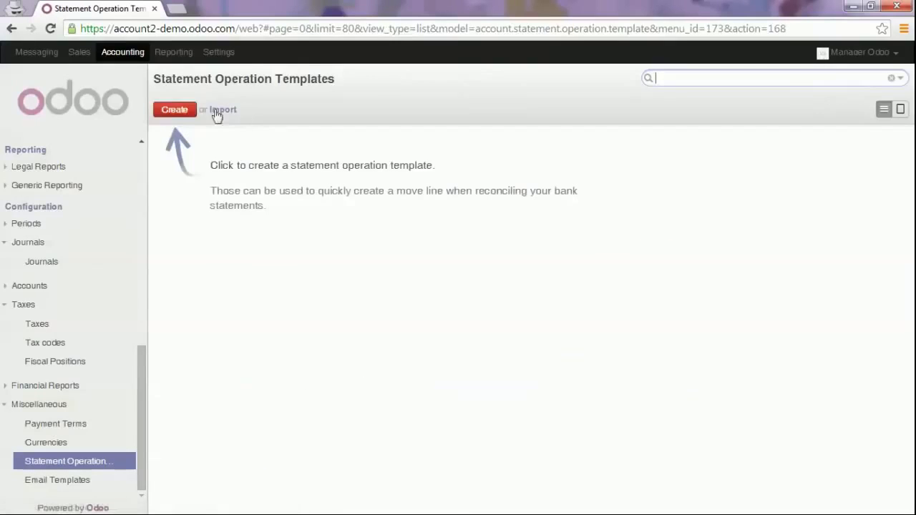
{"action": "left_click", "coordinate": [178, 109]}
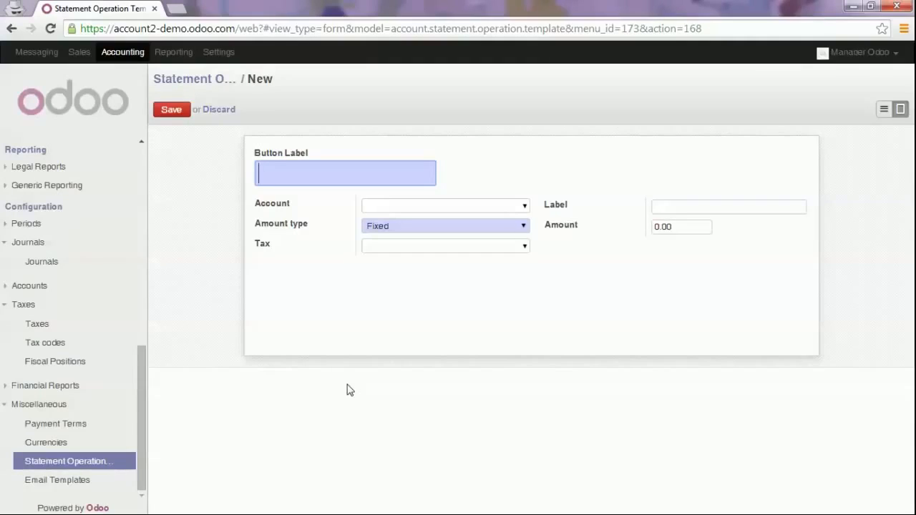
{"action": "type", "text": "Banking fee"}
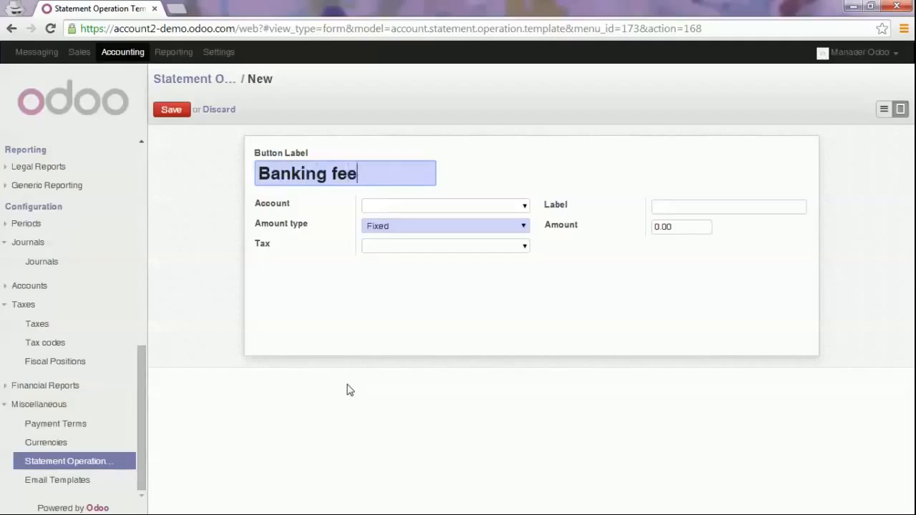
{"action": "type", "text": "s with VAT"}
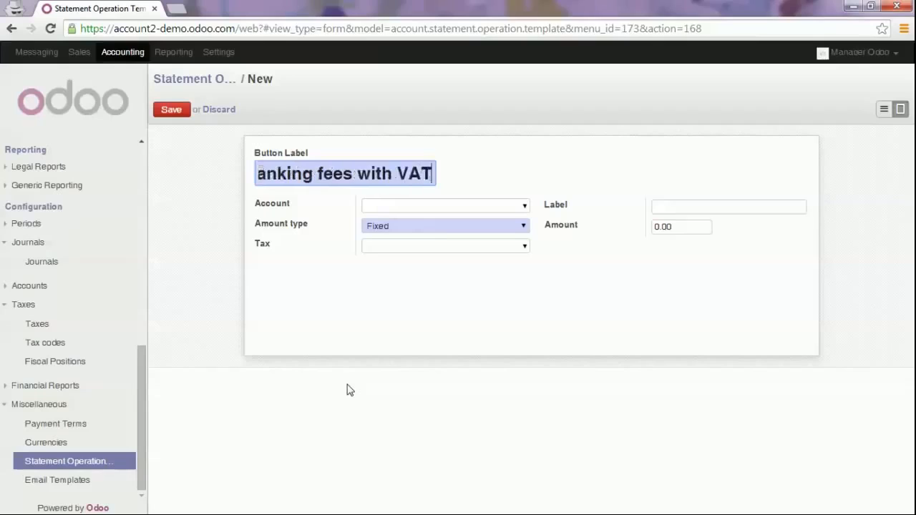
Set the template's account to 220000 Expenses and its tax to Banking Fees with VAT
{"action": "key", "text": "Tab"}
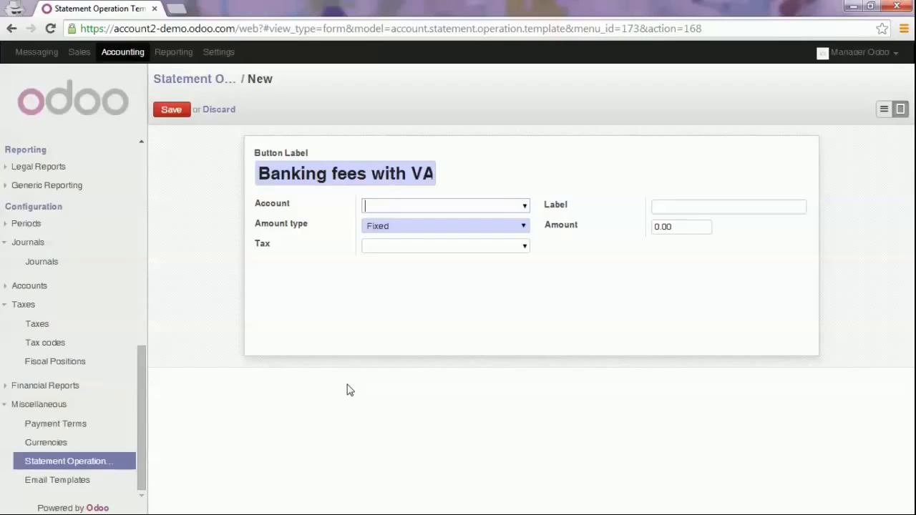
{"action": "type", "text": "2200"}
{"action": "key", "text": "Return"}
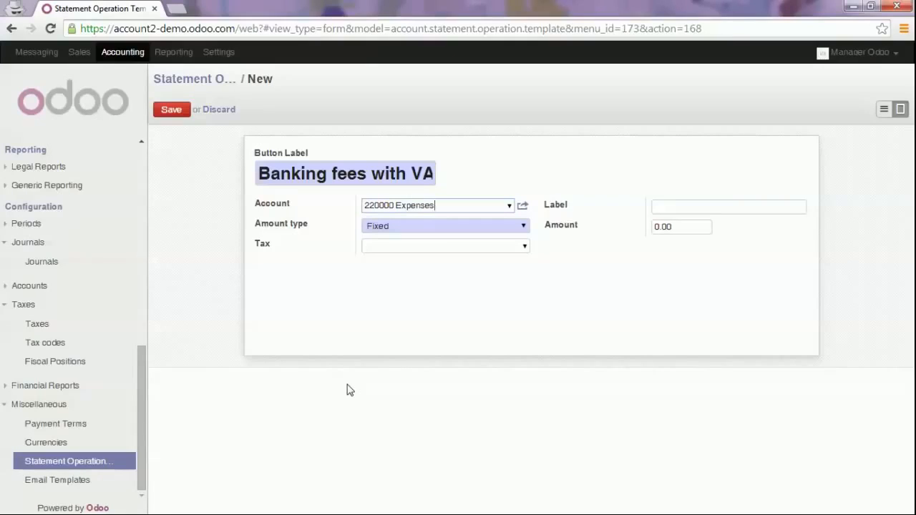
{"action": "key", "text": "Tab"}
{"action": "key", "text": "Tab"}
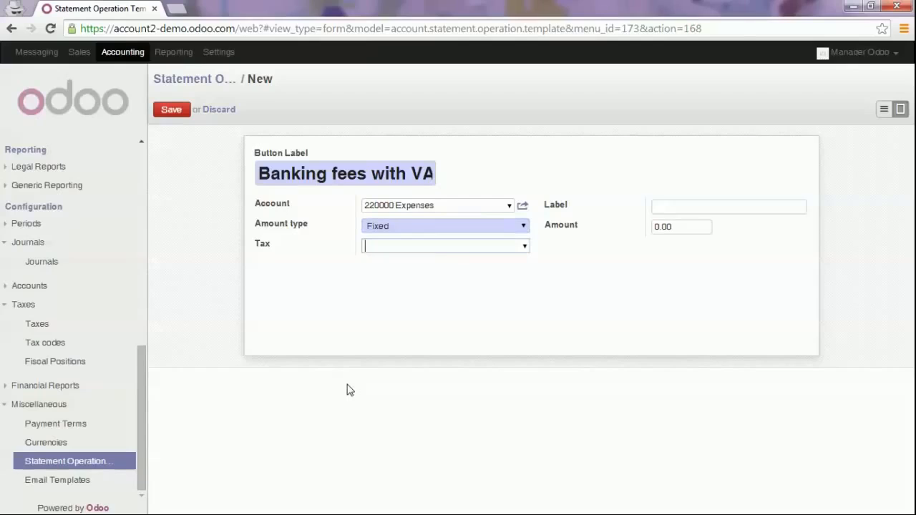
{"action": "key", "text": "Down"}
{"action": "key", "text": "Down"}
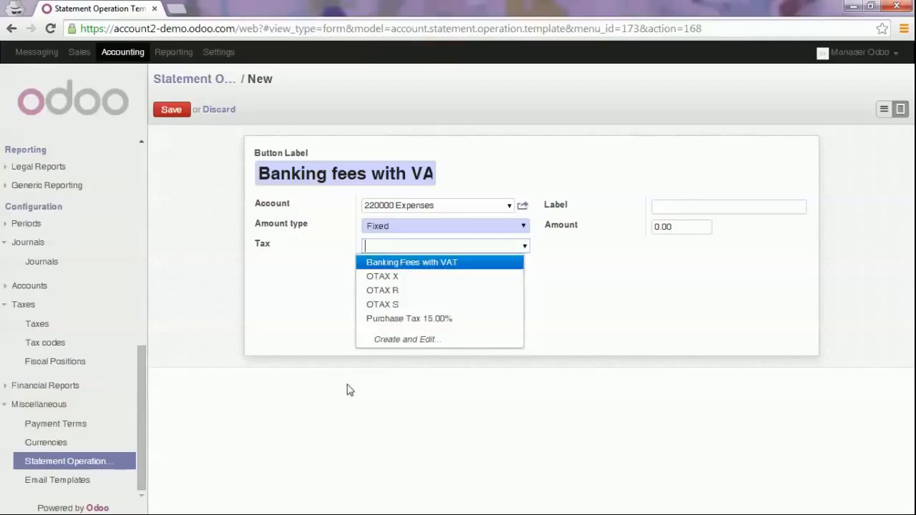
{"action": "key", "text": "Return"}
Set the template's label to "Banking Fees with VAT" and save the template
{"action": "key", "text": "Tab"}
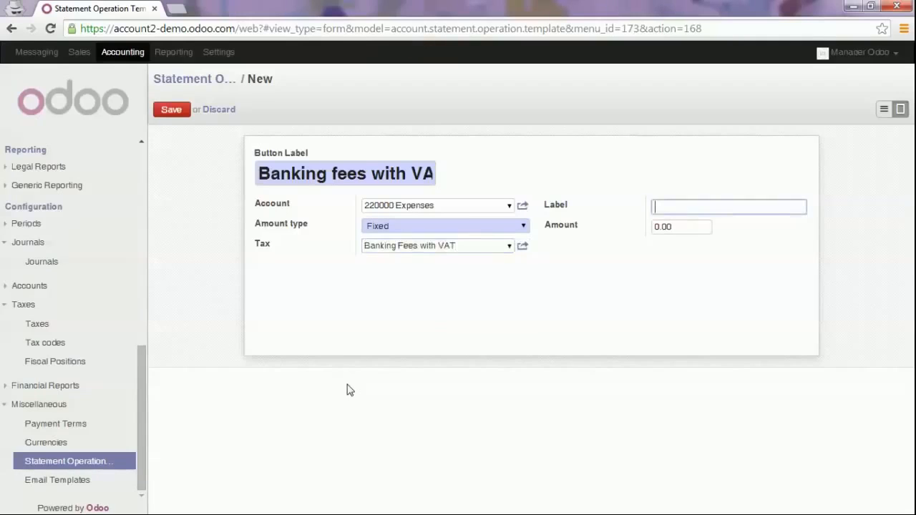
{"action": "type", "text": "Banking Fees with VAT"}
{"action": "key", "text": "Tab"}
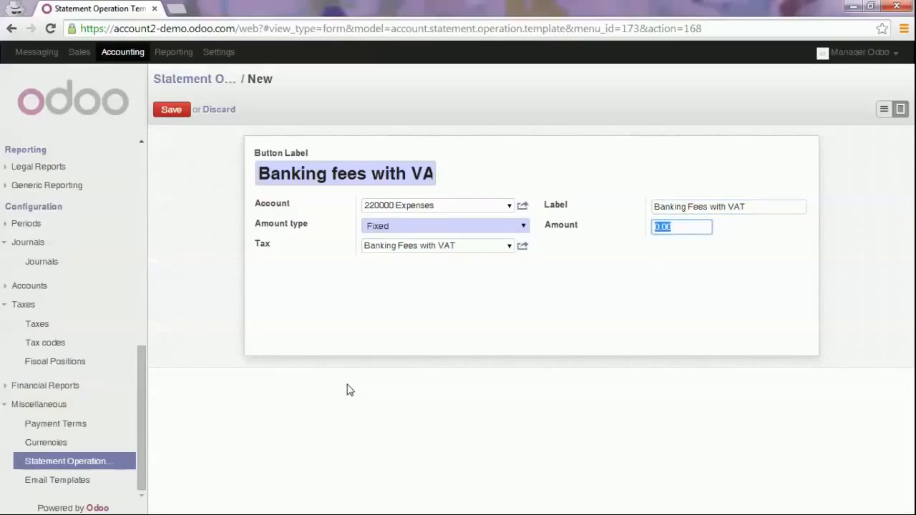
{"action": "left_click", "coordinate": [180, 113]}
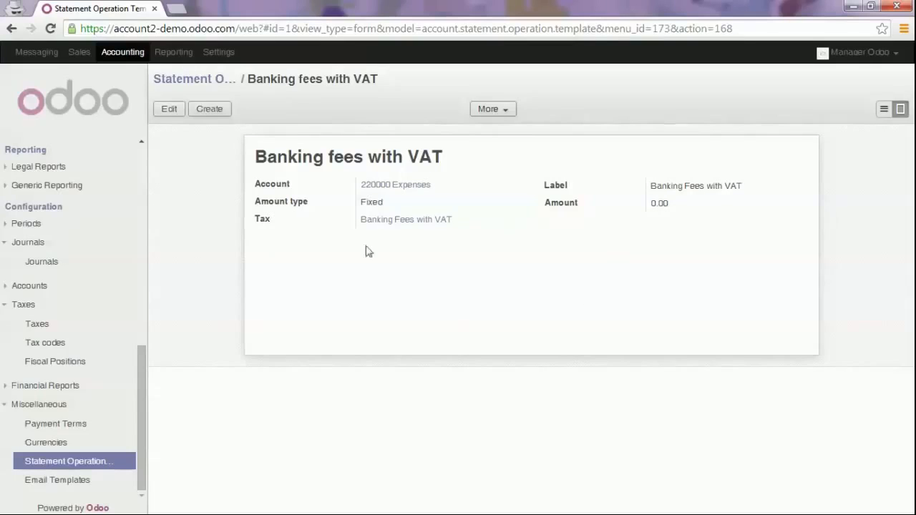
Start a new bank statement for the Bank (USD) journal
{"action": "scroll", "coordinate": [144, 328], "scroll_direction": "up", "scroll_amount": 5}
{"action": "scroll", "coordinate": [144, 328], "scroll_direction": "up", "scroll_amount": 2}
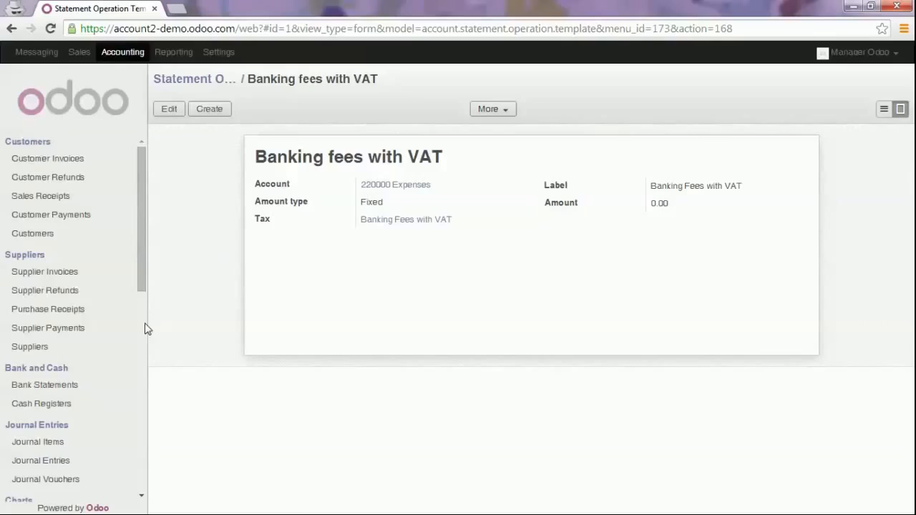
{"action": "left_click", "coordinate": [57, 387]}
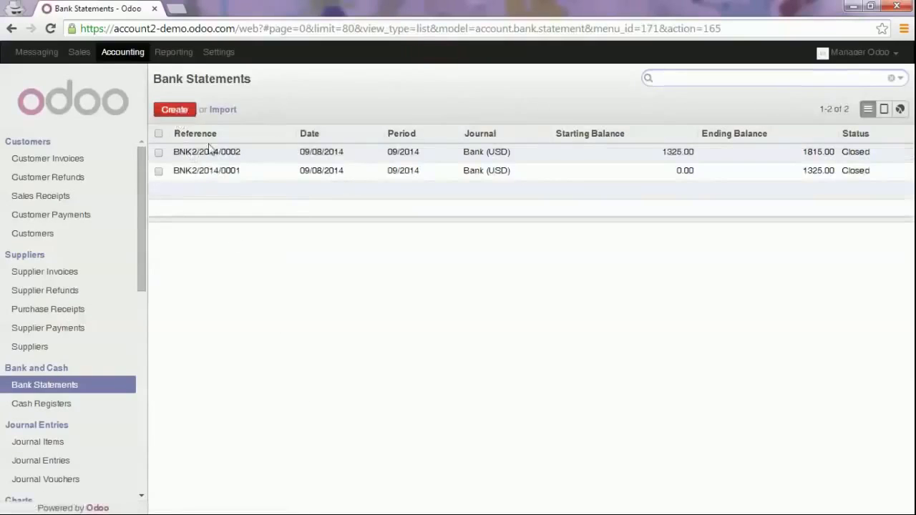
{"action": "left_click", "coordinate": [176, 110]}
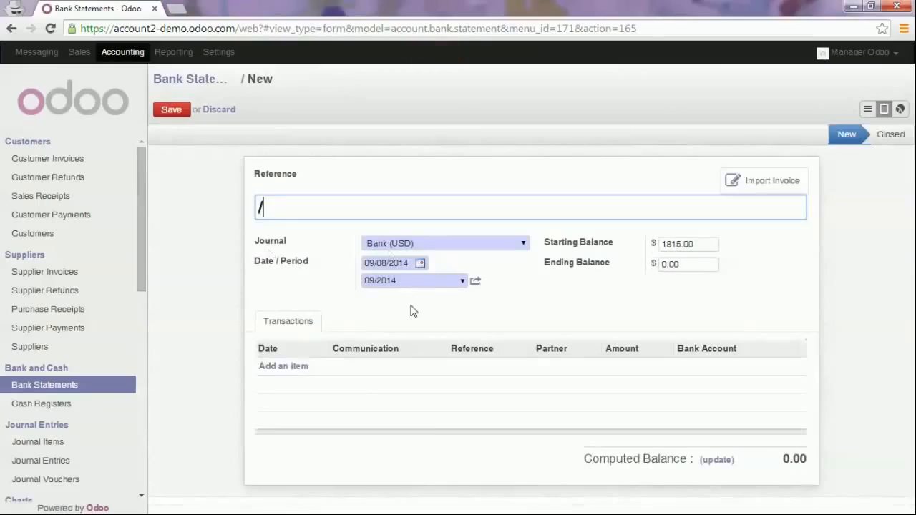
Add a transaction with communication "Banking Fees" and amount -115 to the bank statement, and save it
{"action": "left_click", "coordinate": [285, 367]}
{"action": "key", "text": "Tab"}
{"action": "type", "text": "Bank"}
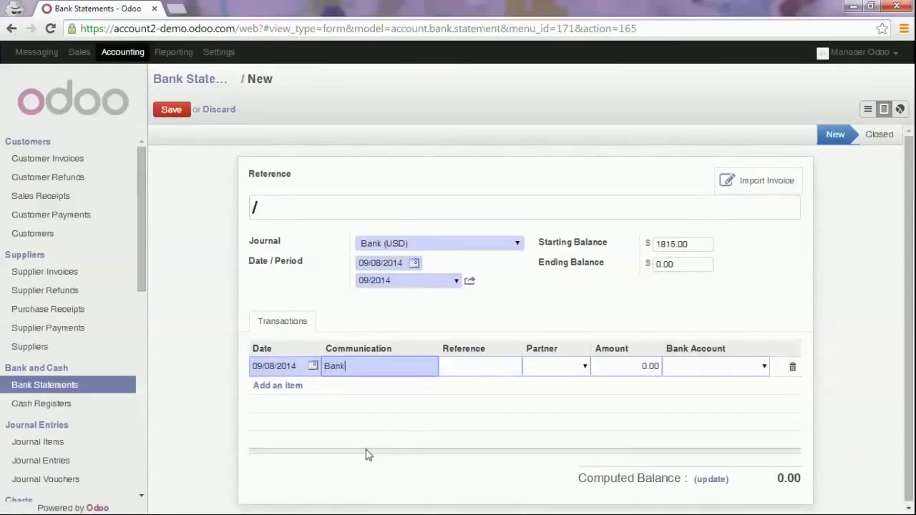
{"action": "type", "text": "ing Fees"}
{"action": "key", "text": "Tab"}
{"action": "key", "text": "Tab"}
{"action": "key", "text": "Tab"}
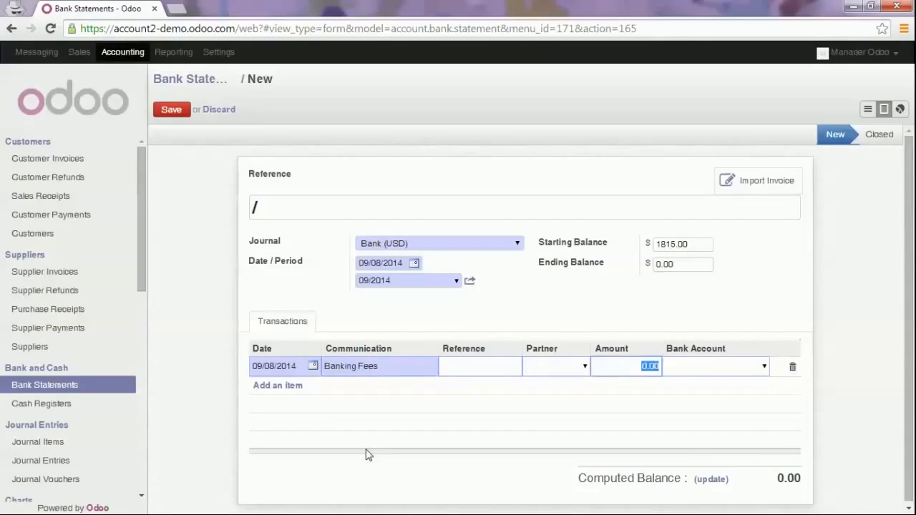
{"action": "type", "text": "-115"}
{"action": "key", "text": "Tab"}
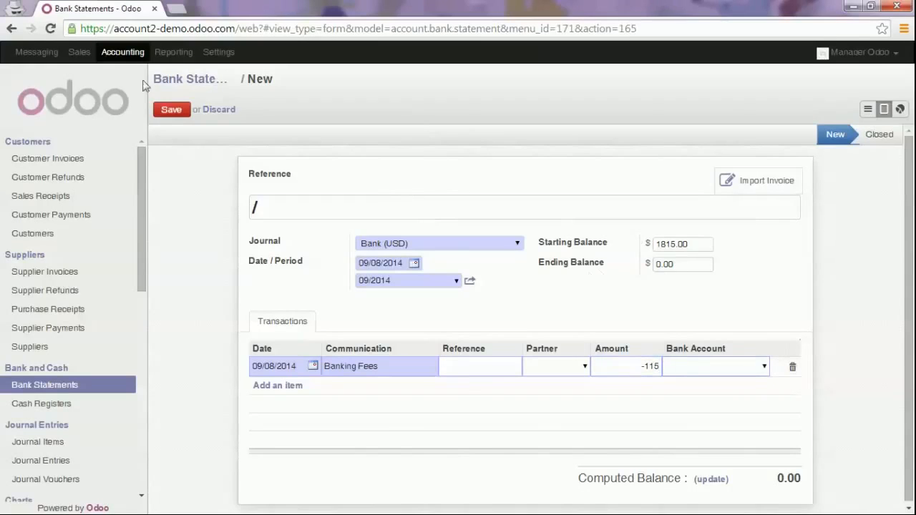
{"action": "left_click", "coordinate": [172, 113]}
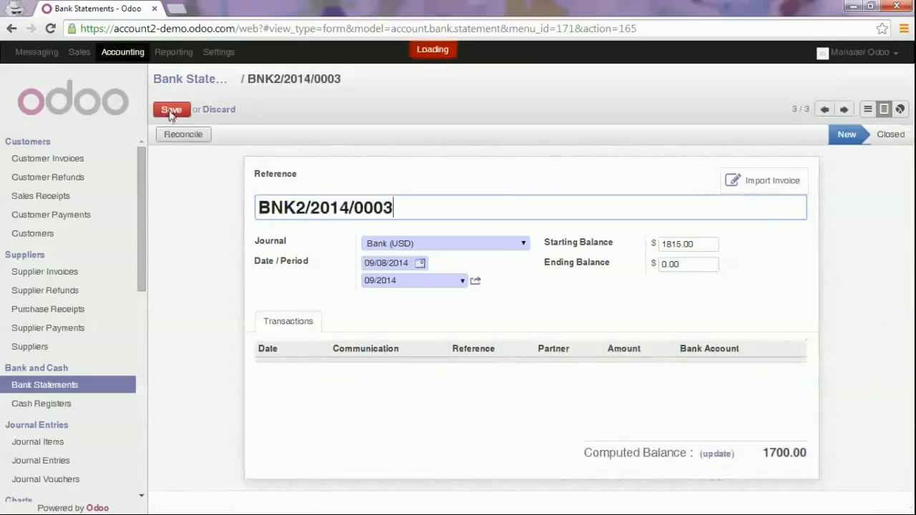
Reconcile the Banking Fees transaction using the "Banking fees with VAT" operation template and validate it
{"action": "left_click", "coordinate": [181, 135]}
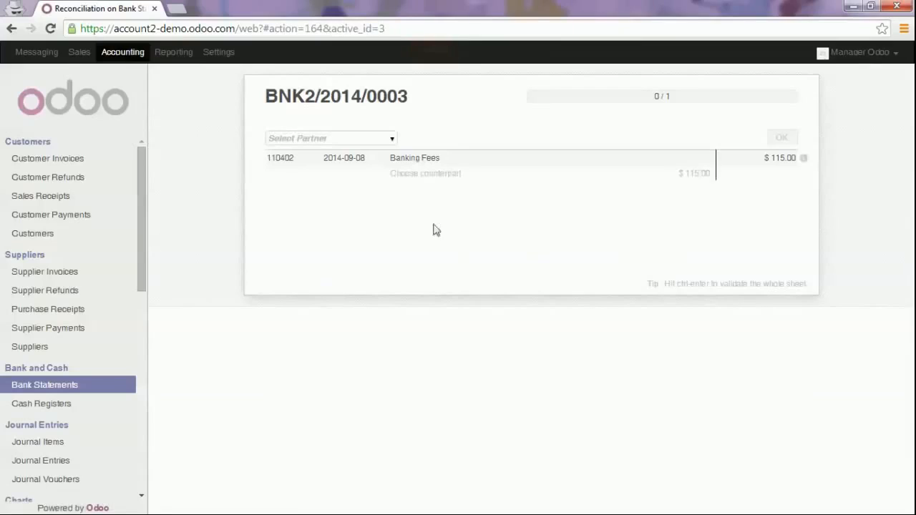
{"action": "left_click", "coordinate": [412, 176]}
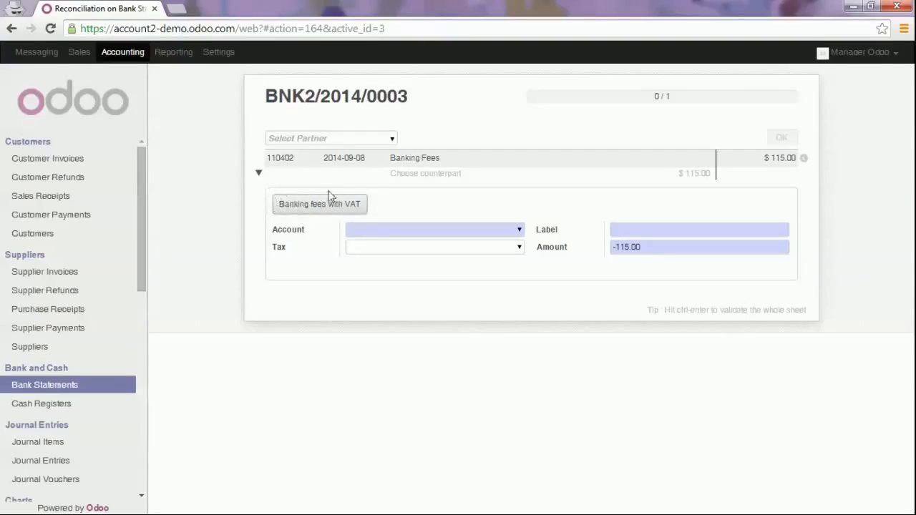
{"action": "left_click", "coordinate": [352, 232]}
{"action": "left_click", "coordinate": [308, 206]}
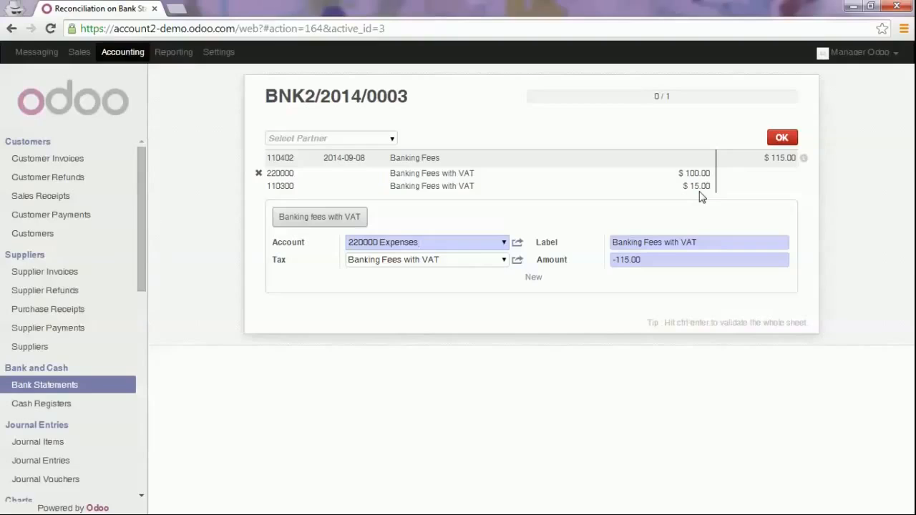
{"action": "left_click", "coordinate": [781, 138]}
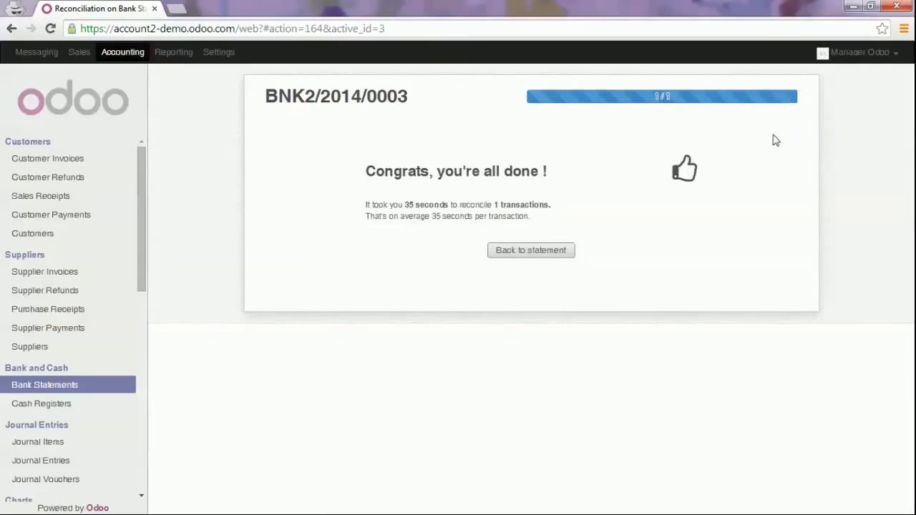
Open the journal items of the reconciled bank statement BNK2/2014/0003
{"action": "left_click", "coordinate": [551, 255]}
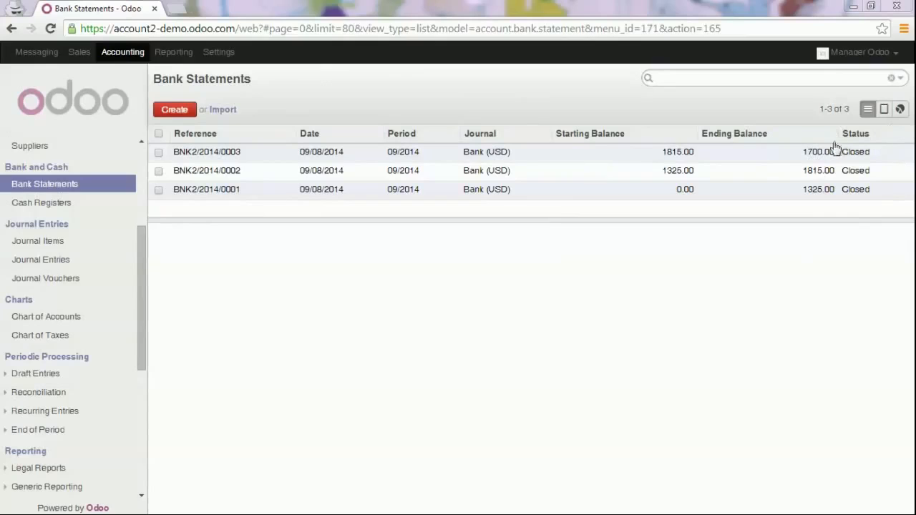
{"action": "left_click", "coordinate": [502, 159]}
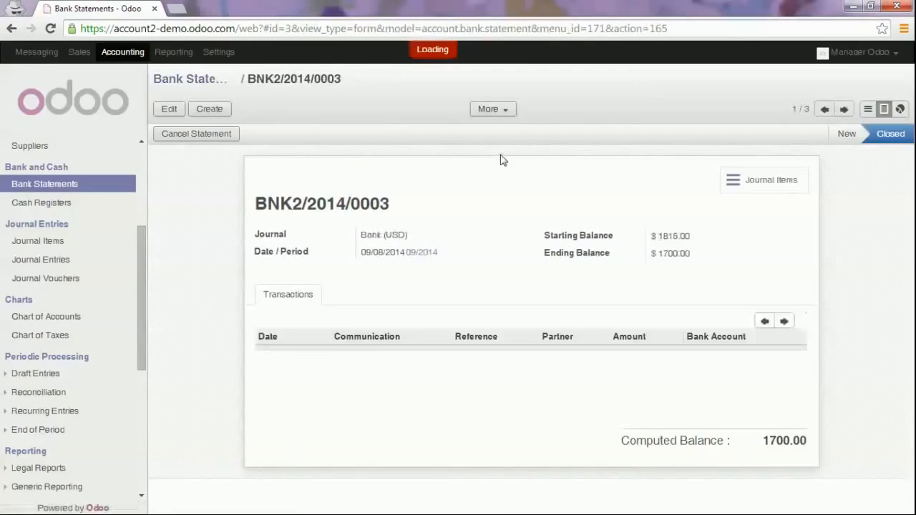
{"action": "left_click", "coordinate": [766, 180]}
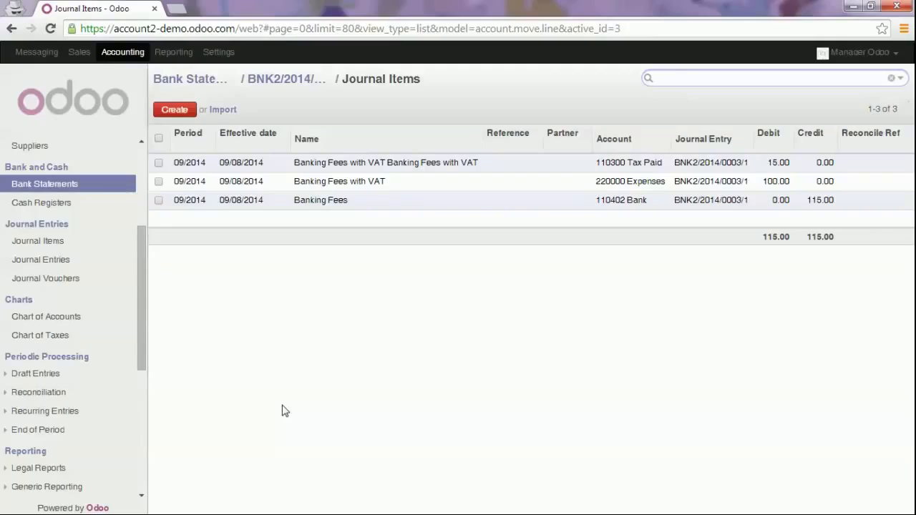
Open the chart of taxes for period 09/2014 and view the Tax Paid Rate O (Out of scope) entries under Tax Paid
{"action": "left_click", "coordinate": [36, 337]}
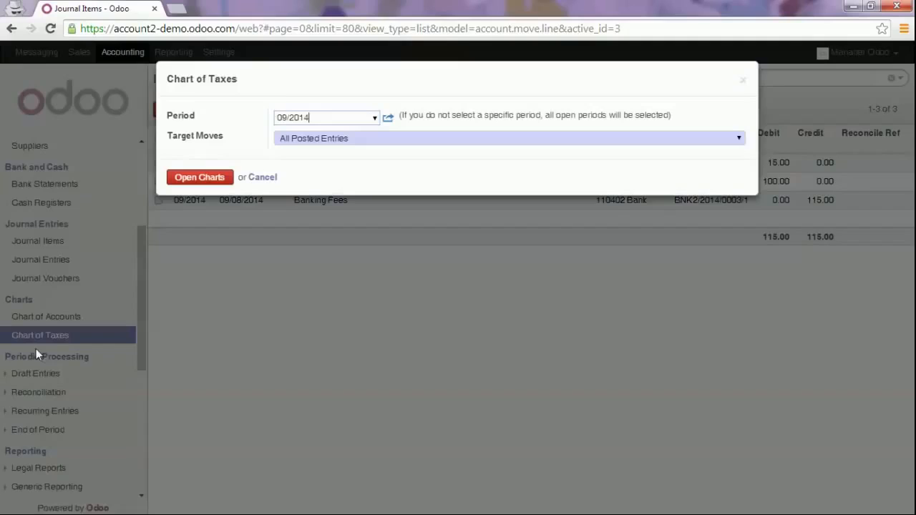
{"action": "left_click", "coordinate": [201, 180]}
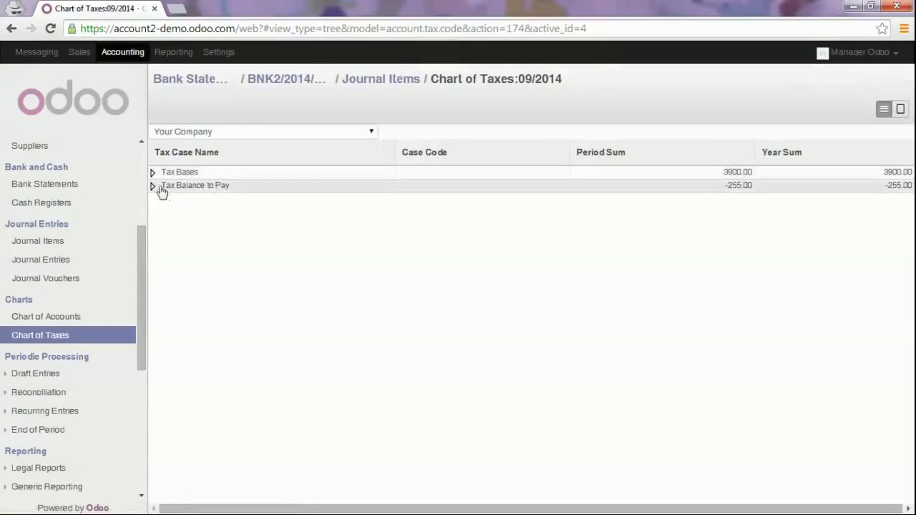
{"action": "left_click", "coordinate": [152, 188]}
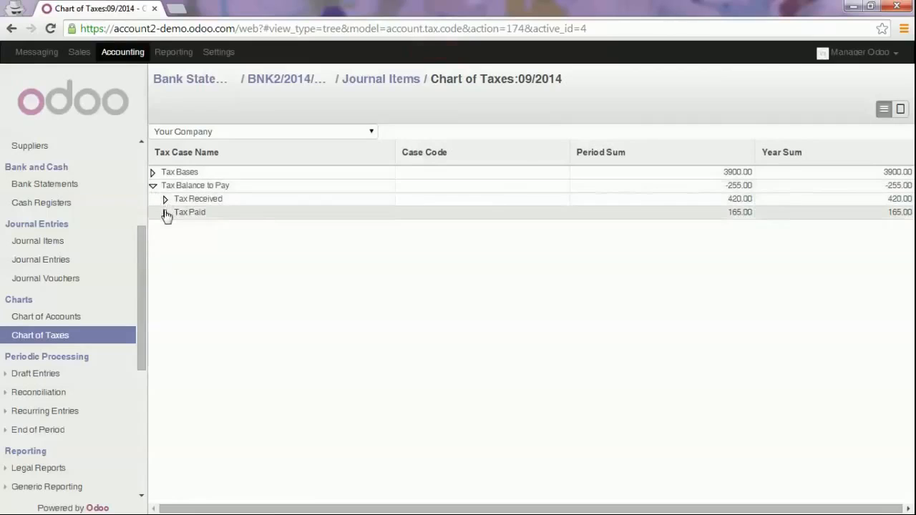
{"action": "left_click", "coordinate": [165, 213]}
{"action": "left_click", "coordinate": [230, 267]}
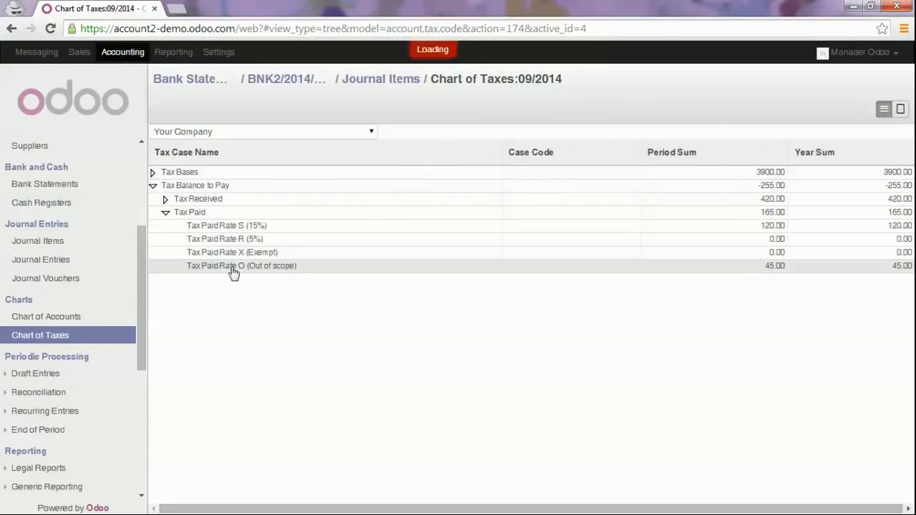